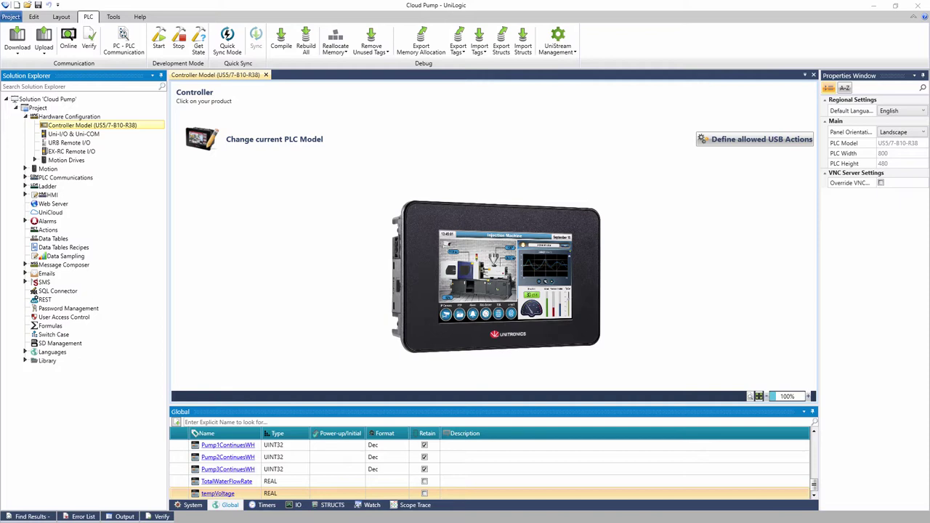
# - Expand the Physical ports and open the Panel Ethernet configuration
pyautogui.click(25, 178)
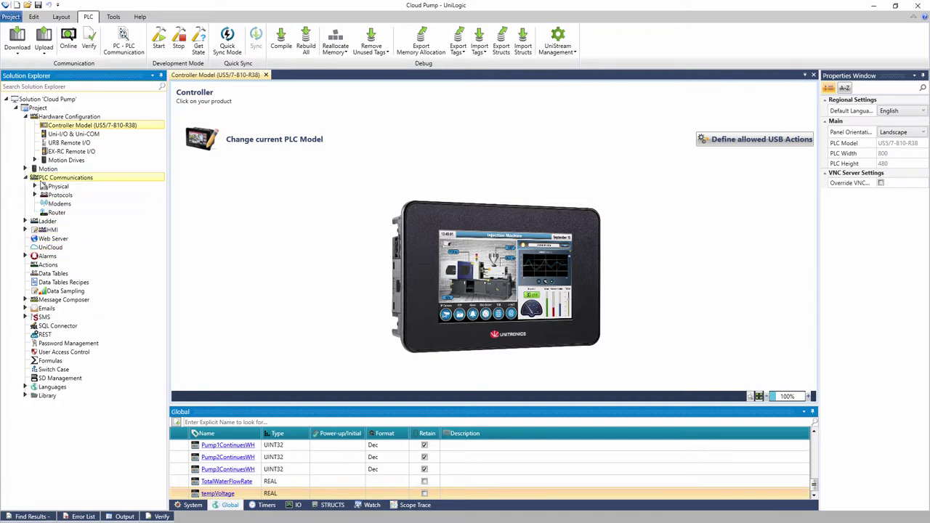
pyautogui.click(58, 186)
pyautogui.click(34, 186)
pyautogui.click(84, 204)
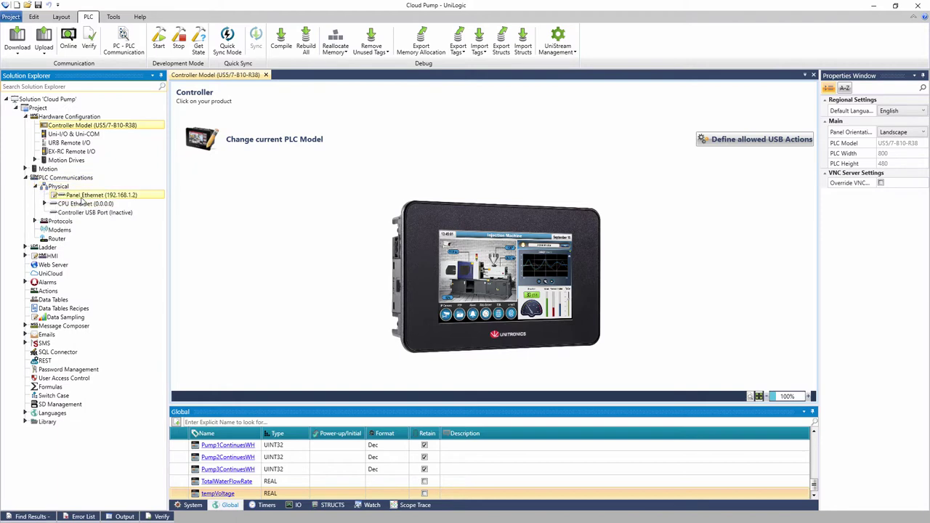
pyautogui.doubleClick(81, 196)
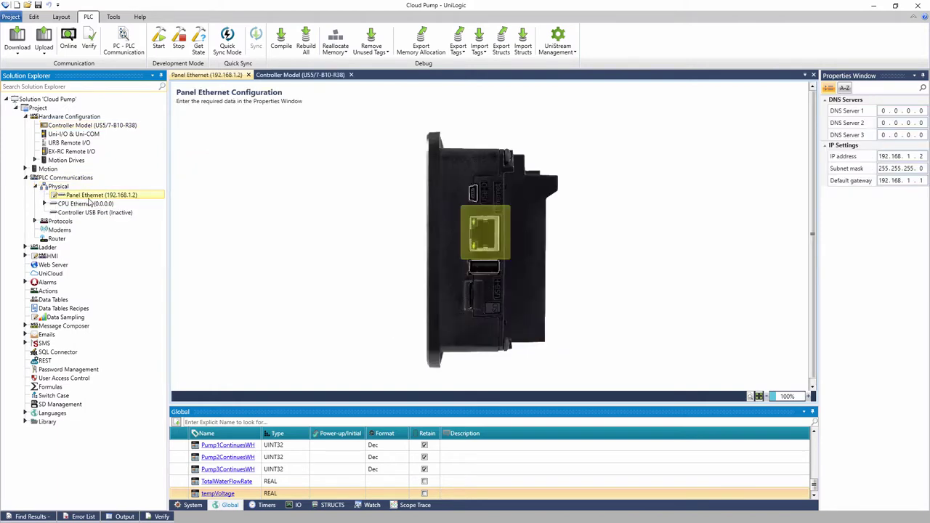
# - Set the Panel Ethernet IP to 192.168.1.70 and DNS Server 1 to 8.8.8.8
pyautogui.click(921, 157)
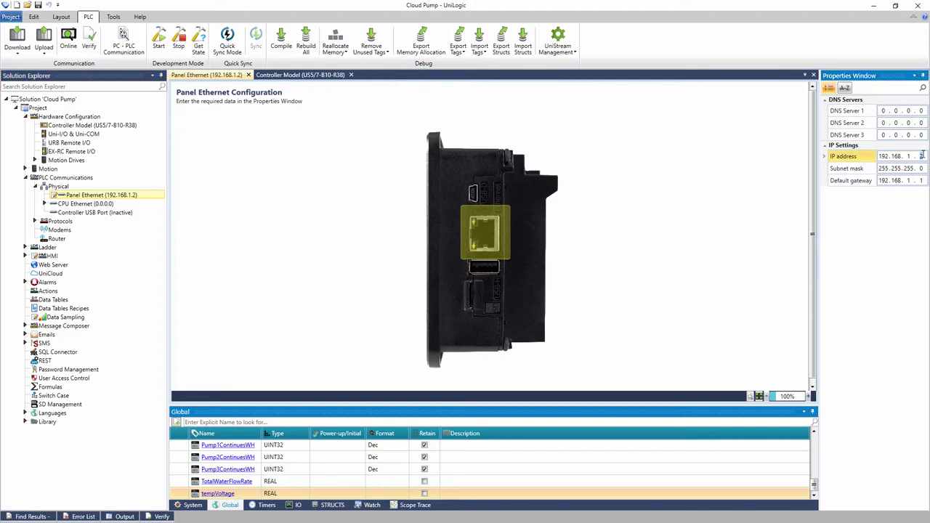
pyautogui.write('70')
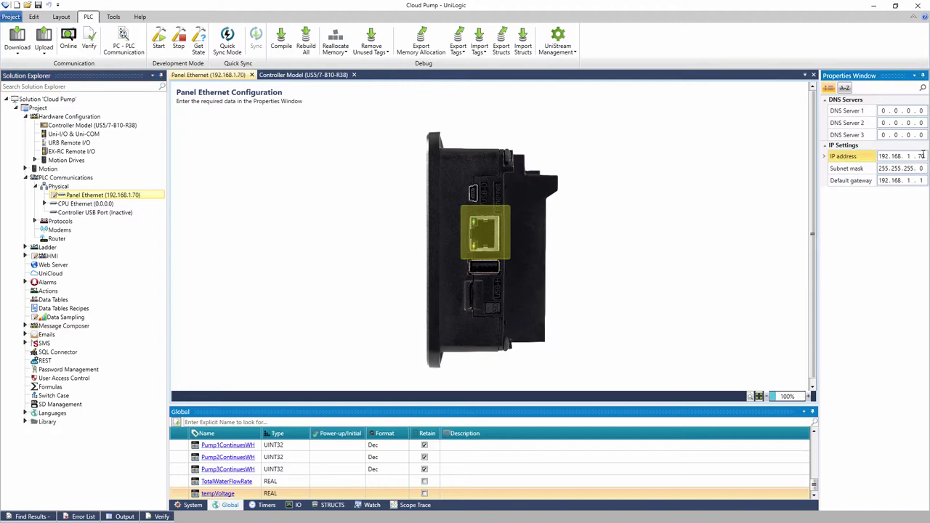
pyautogui.click(885, 111)
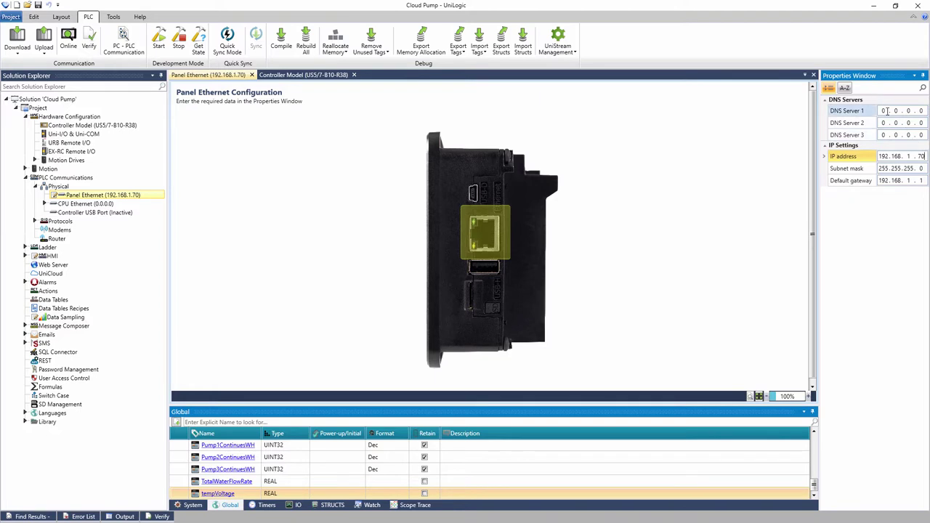
pyautogui.write('8 . 8 . 8 . 8')
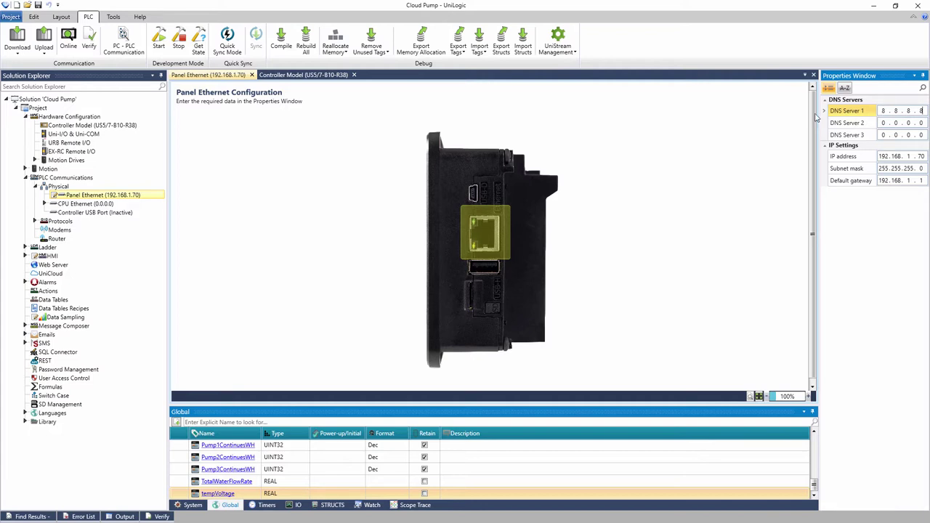
# - Set VNC Server Working Mode to Enabled (No password), accepting the warning, then go to UniCloud
pyautogui.doubleClick(69, 371)
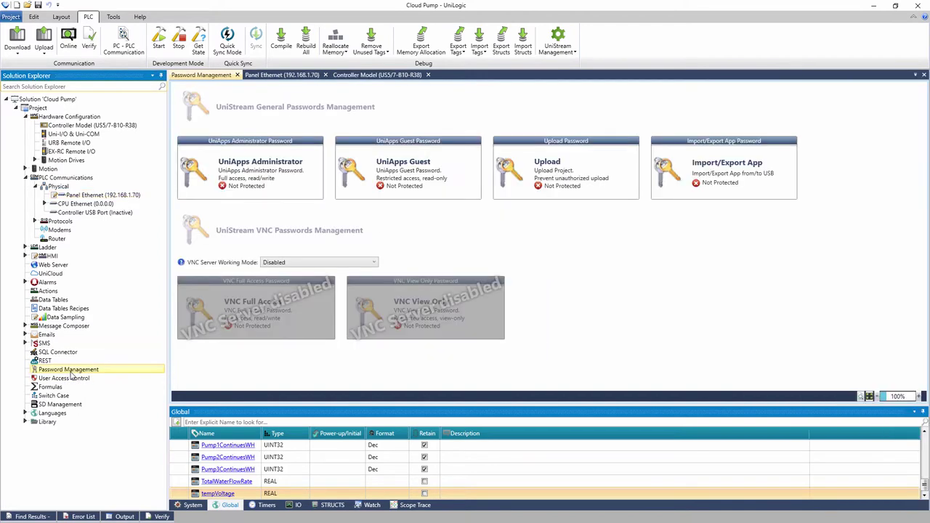
pyautogui.click(286, 265)
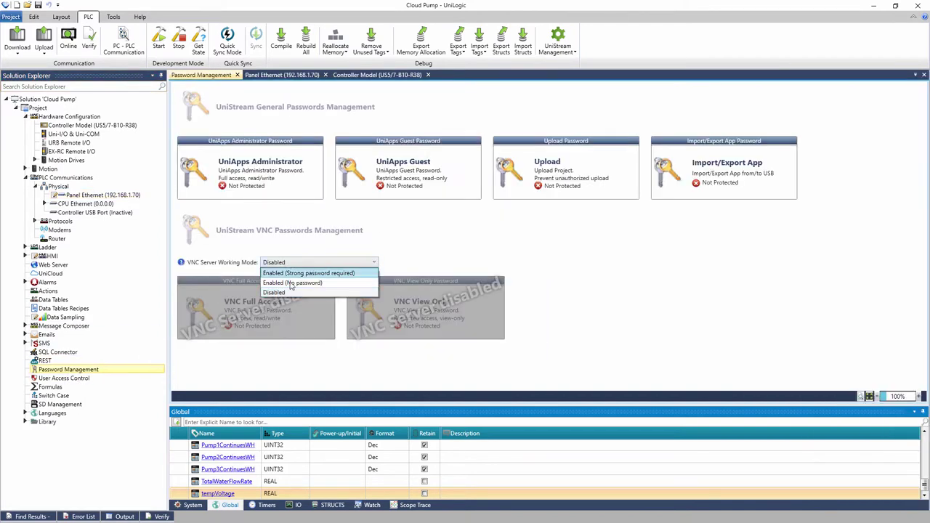
pyautogui.click(292, 285)
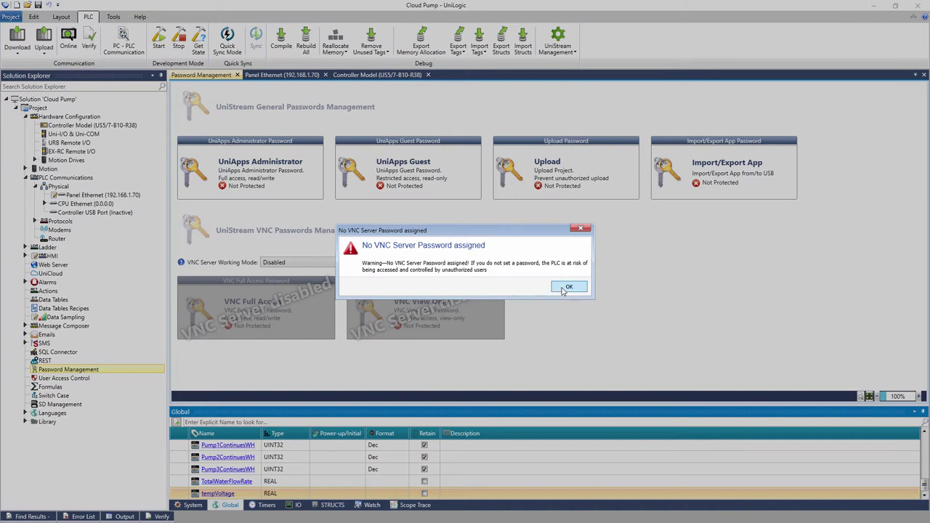
pyautogui.click(563, 290)
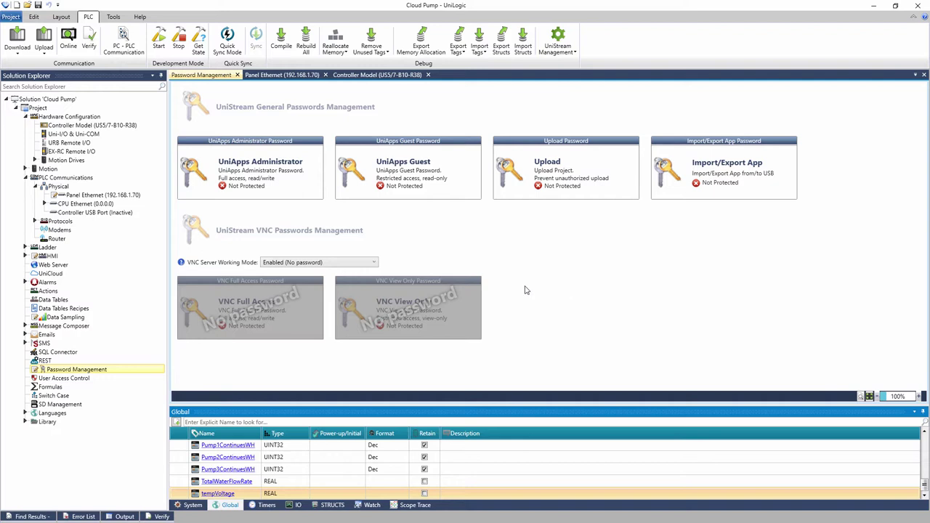
pyautogui.click(58, 275)
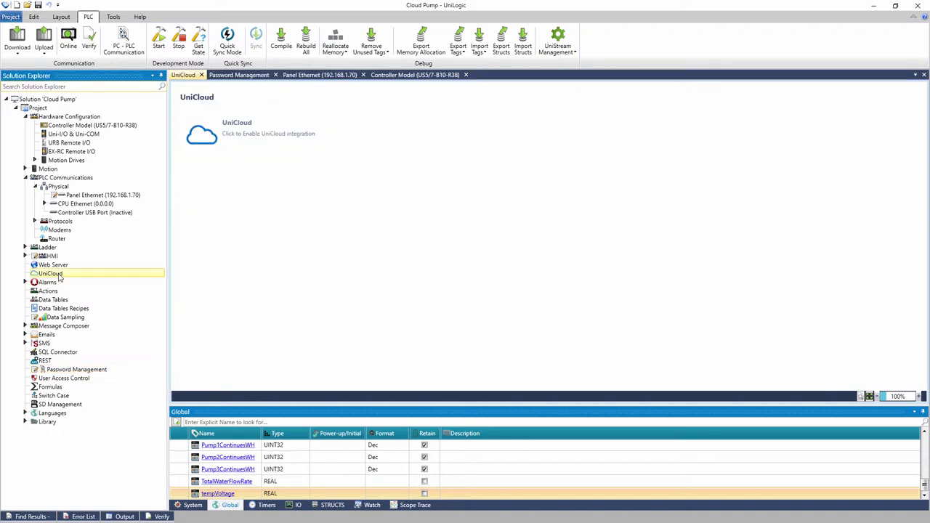
# - Enable UniCloud integration, log in to the cloud account, and start a new asset type
pyautogui.click(248, 137)
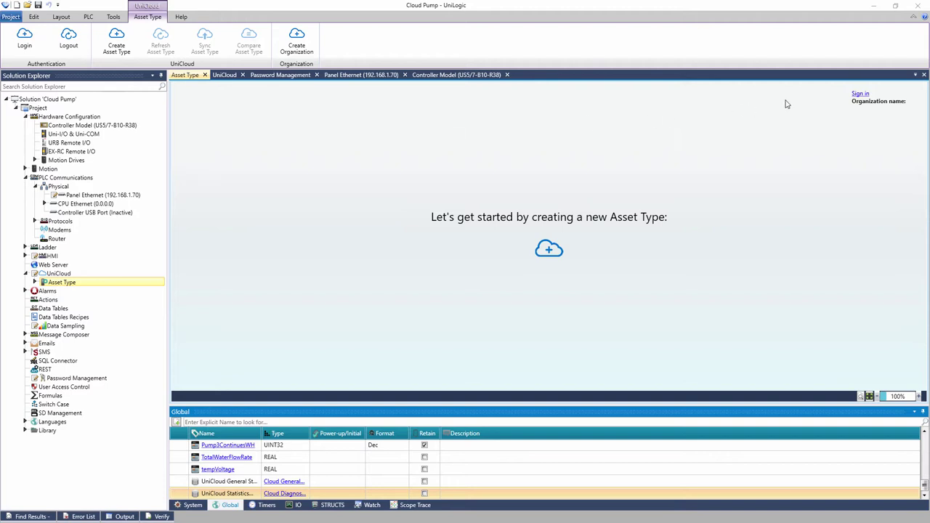
pyautogui.click(859, 95)
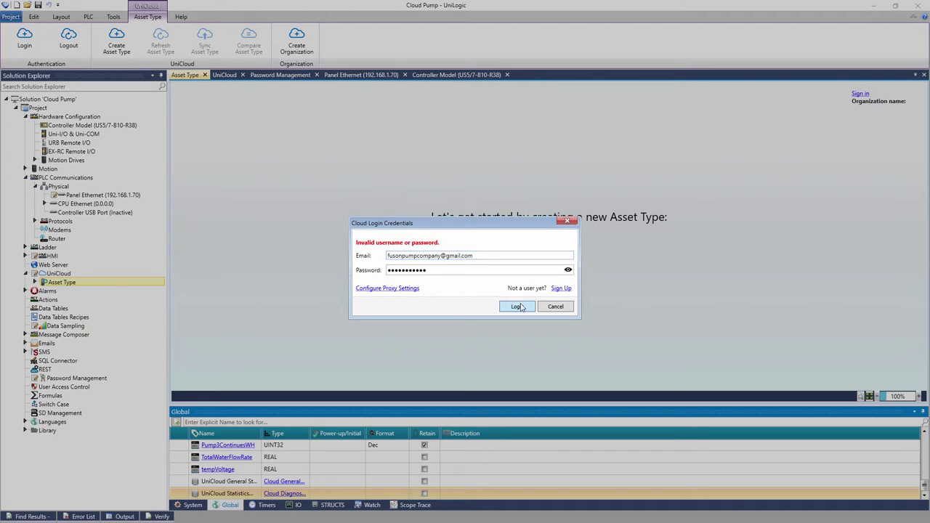
pyautogui.click(521, 307)
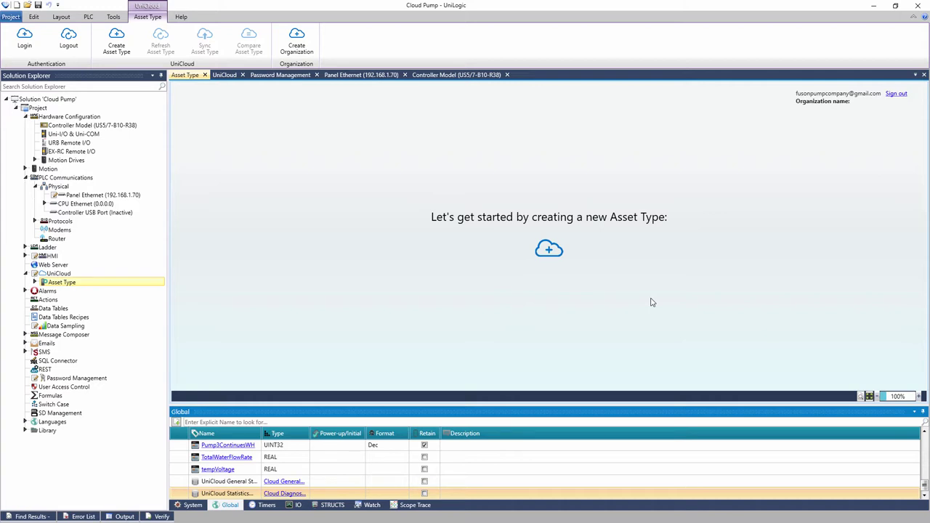
pyautogui.click(550, 250)
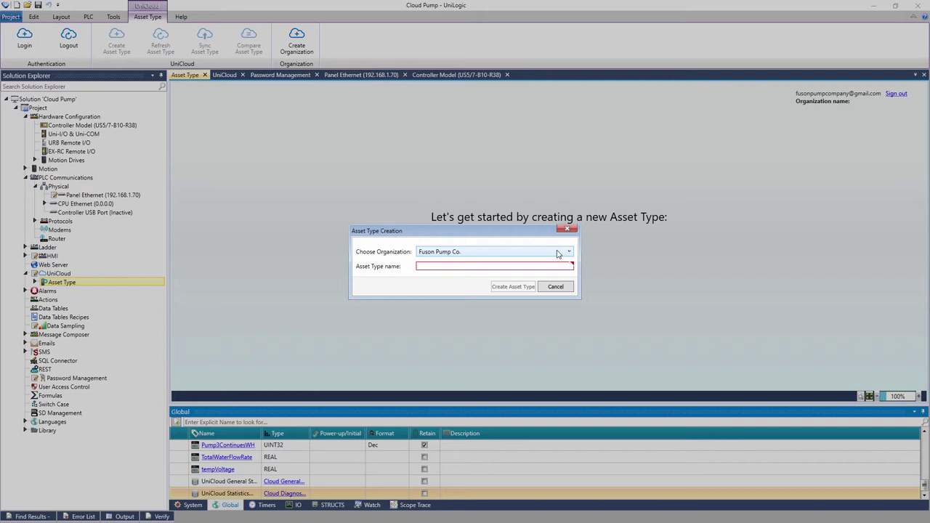
# - Enter the asset type name and create it under Fuson Pump Co
pyautogui.write('CloudPump')
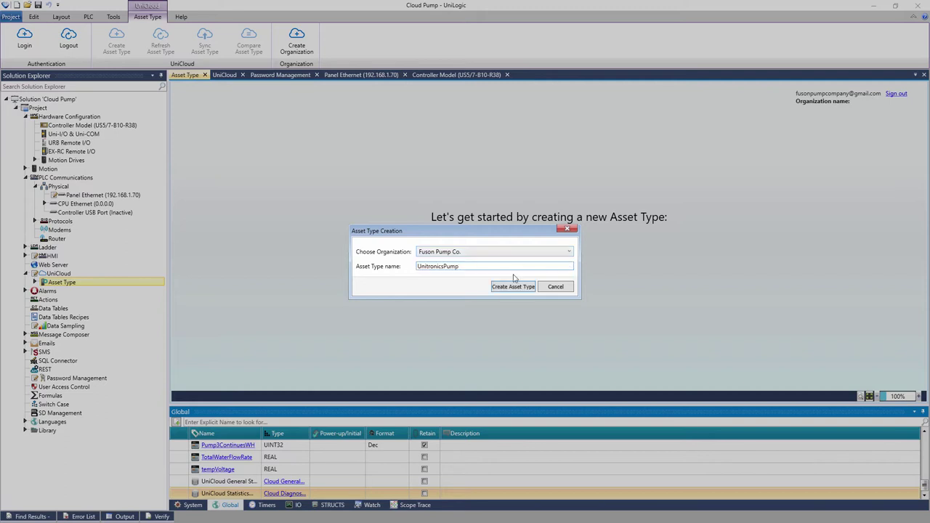
pyautogui.click(514, 287)
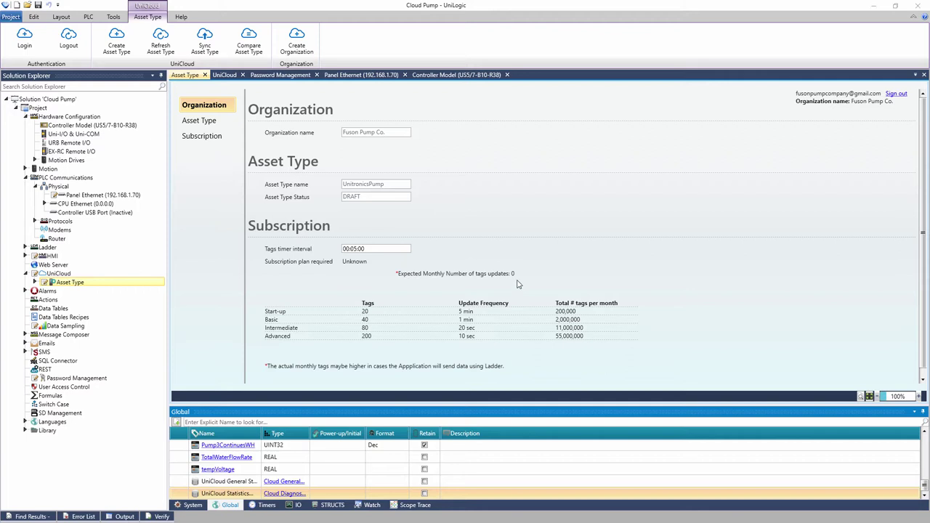
# - Open the asset type's cloud Tags list and add empty tag rows
pyautogui.click(34, 283)
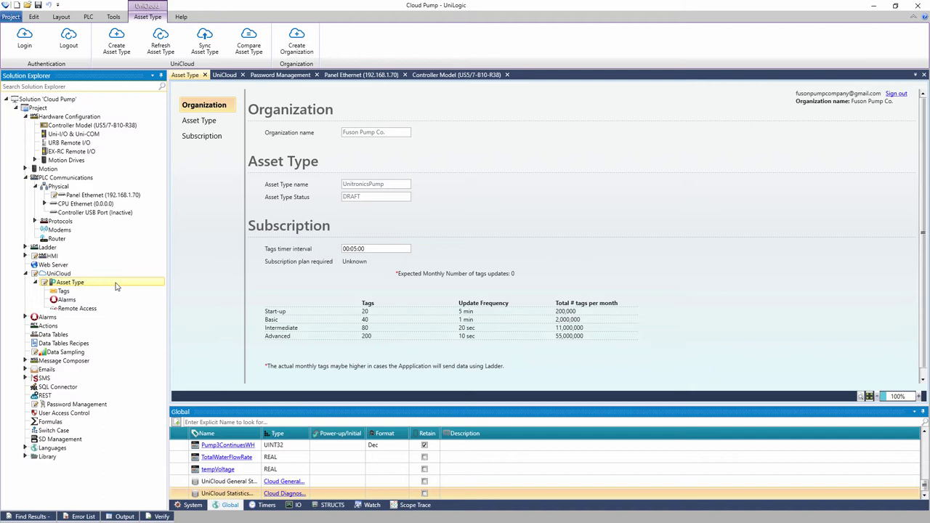
pyautogui.click(64, 291)
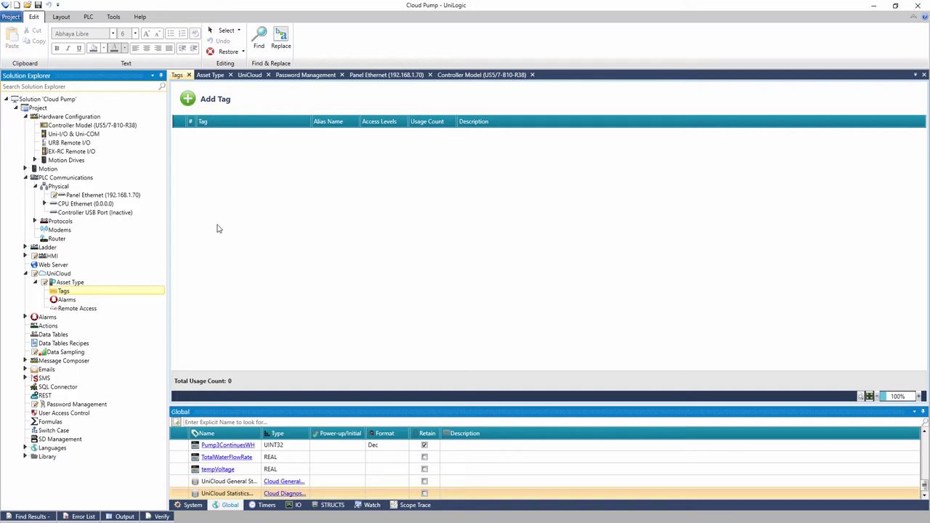
pyautogui.click(187, 100)
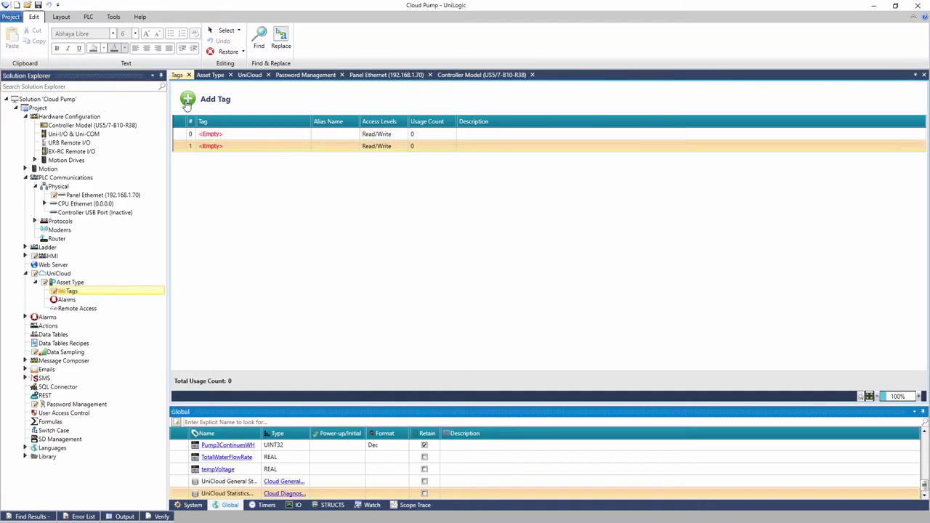
pyautogui.click(187, 100)
# - Assign Pump1, Pump2 and Pump3 as the asset type's cloud tags
pyautogui.click(227, 136)
pyautogui.write('pump')
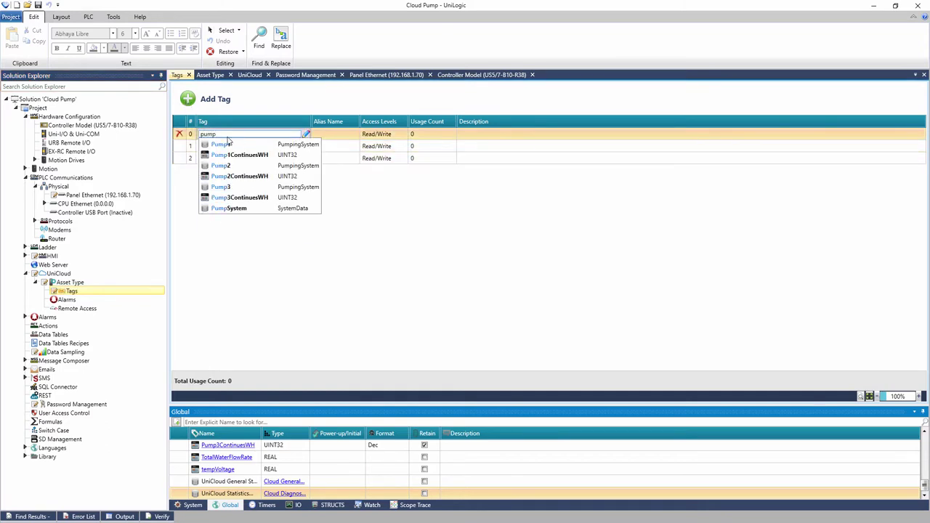
pyautogui.click(228, 144)
pyautogui.press('BackSpace')
pyautogui.click(227, 145)
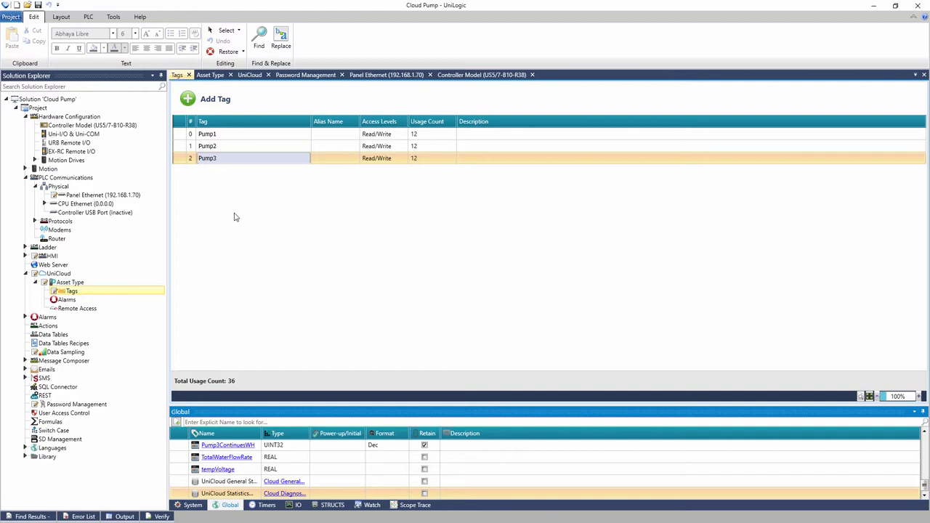
pyautogui.click(82, 301)
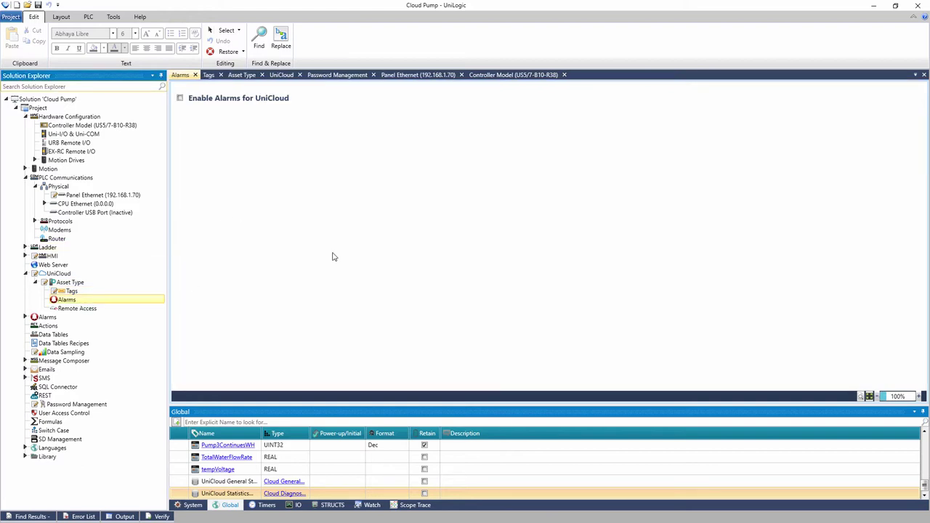
# - Tick Enable Alarms for UniCloud and Remote Access Control Enabled for the asset type
pyautogui.click(180, 99)
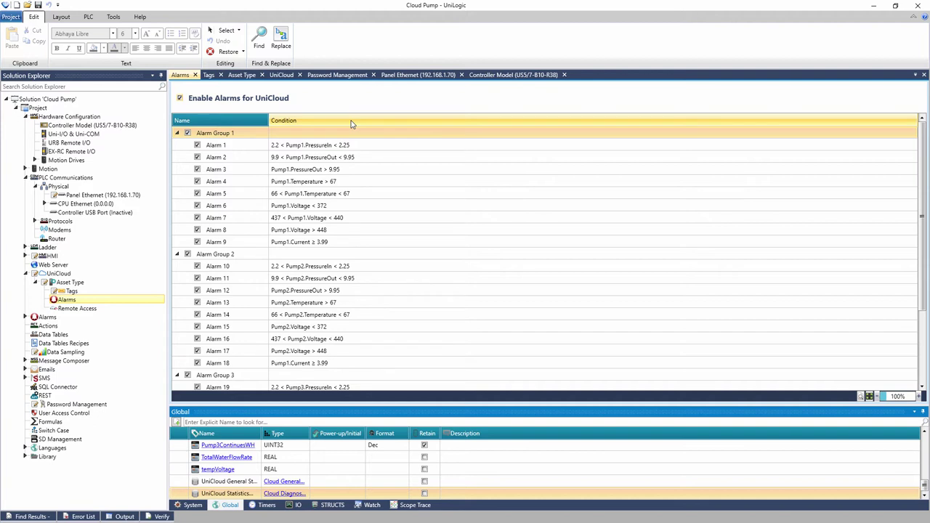
pyautogui.click(93, 310)
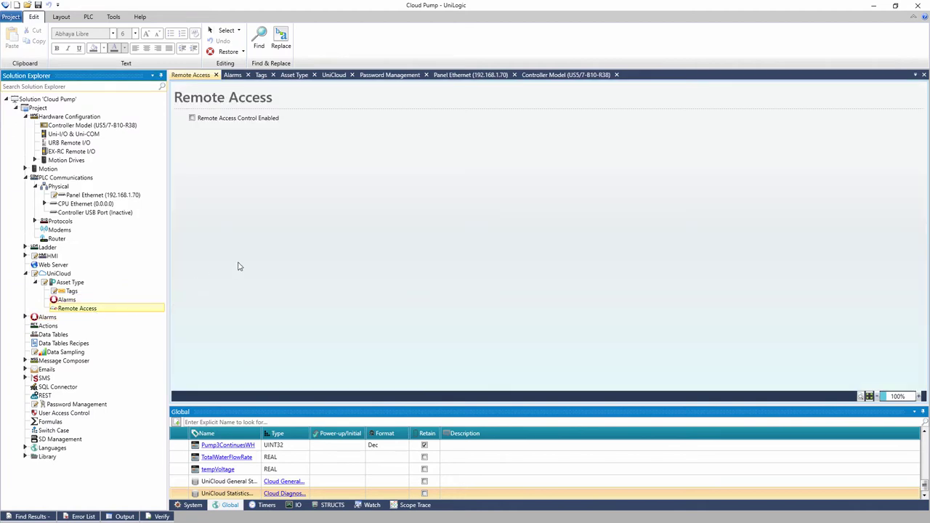
pyautogui.click(192, 118)
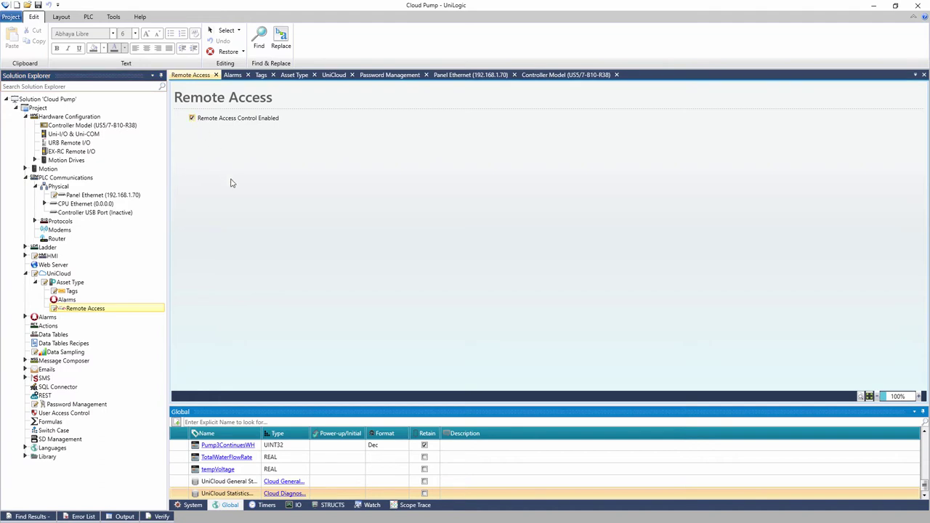
# - Sync the asset type to UniCloud and download the project to the controller
pyautogui.click(94, 285)
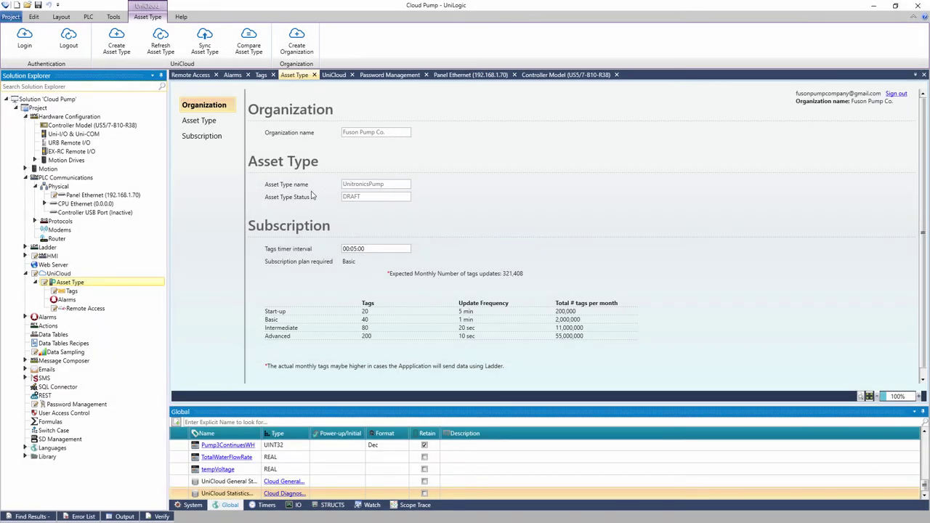
pyautogui.click(209, 47)
pyautogui.click(89, 18)
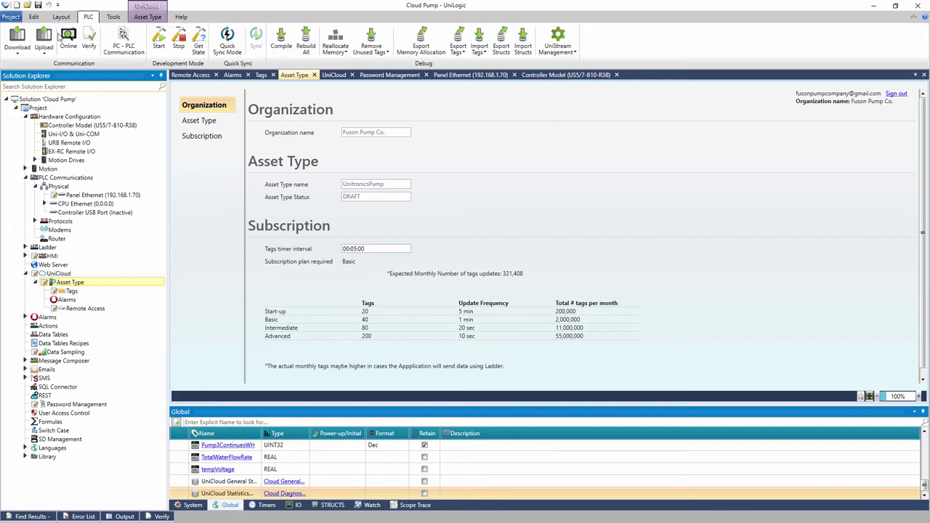
pyautogui.click(16, 52)
pyautogui.click(35, 149)
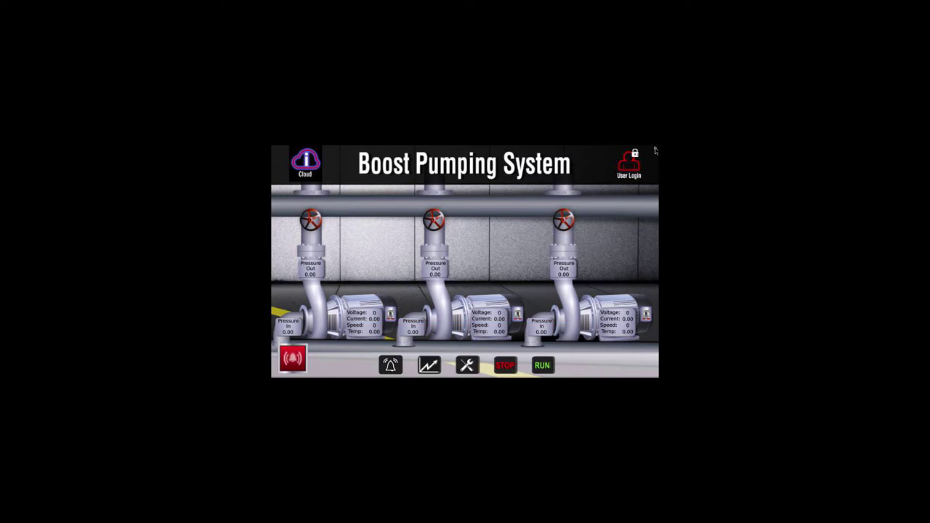
# - On the panel, go from the system menu to UniApps' Network settings
pyautogui.click(656, 151)
pyautogui.click(624, 190)
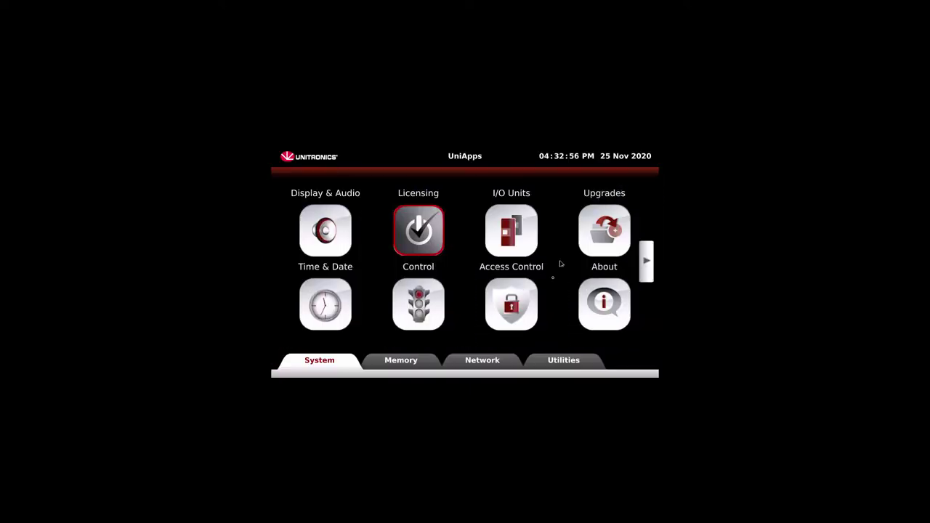
pyautogui.click(493, 361)
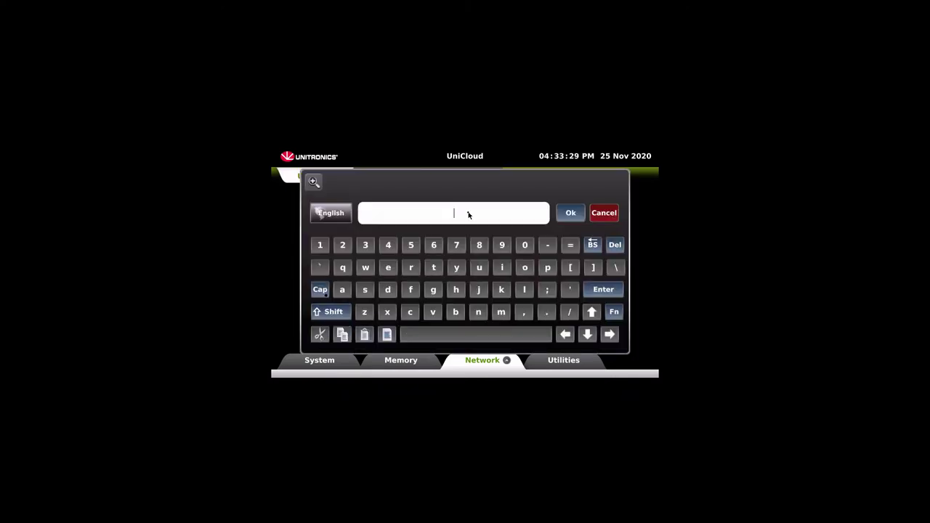
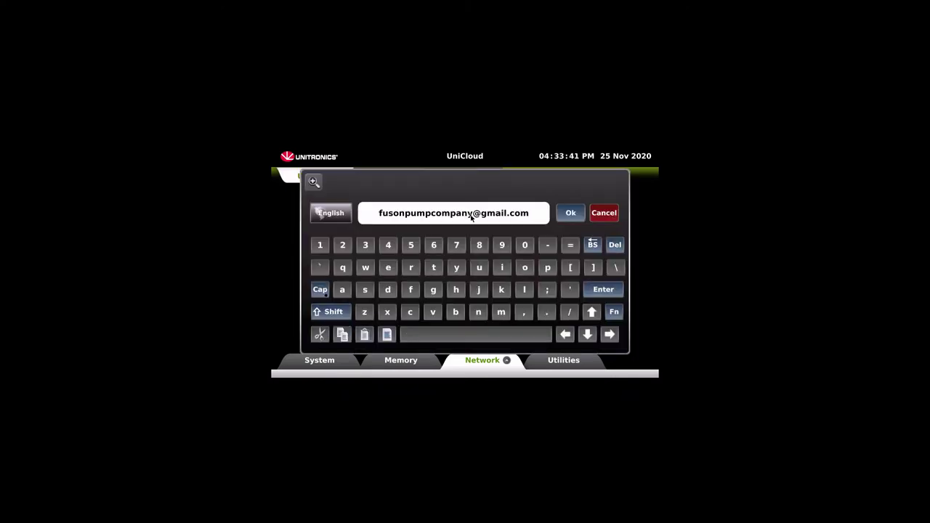
# - Enter the UniCloud account e-mail as the user name and begin the password entry
pyautogui.click(576, 216)
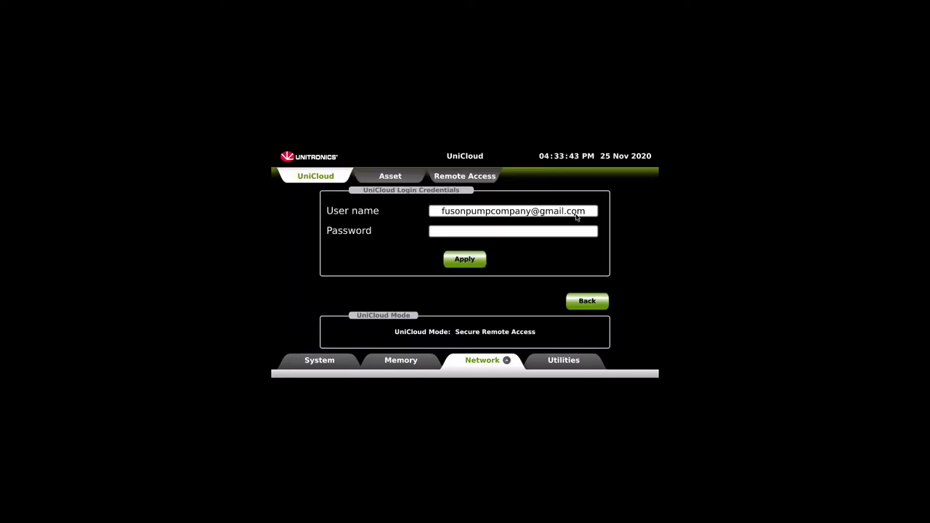
pyautogui.click(520, 231)
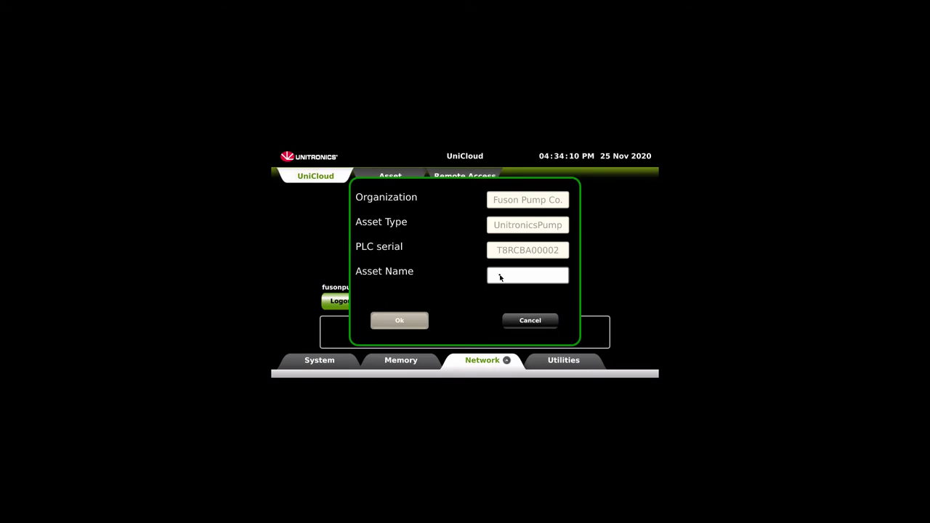
# - Name the asset Machine15 and create it in UniCloud
pyautogui.click(500, 277)
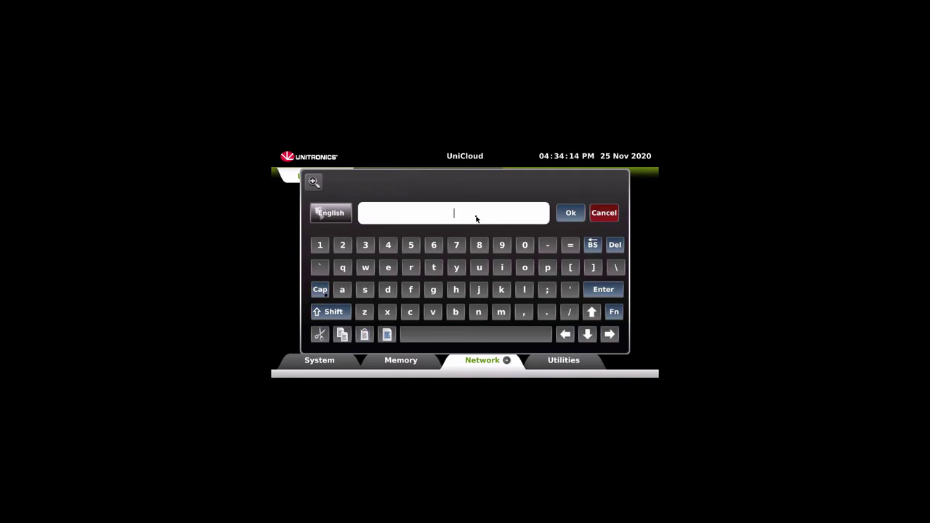
pyautogui.write('Machine15')
pyautogui.click(581, 215)
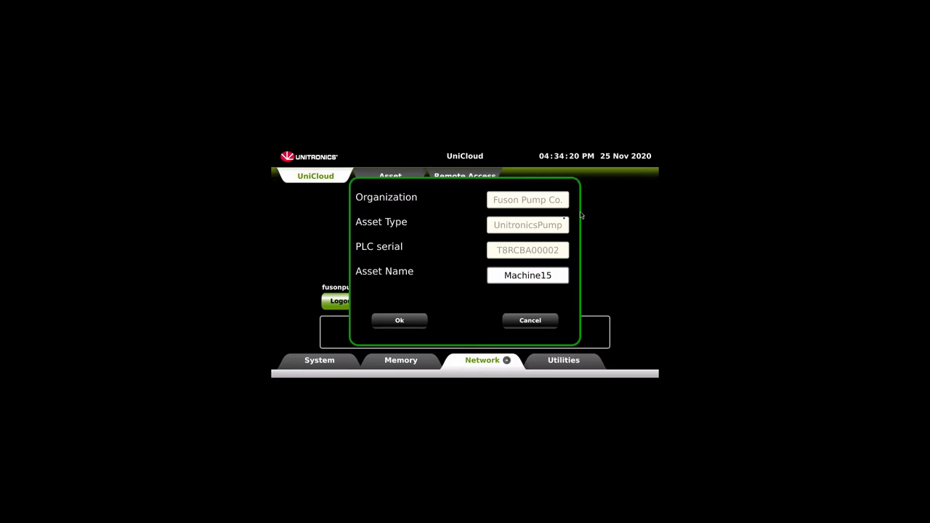
pyautogui.click(399, 325)
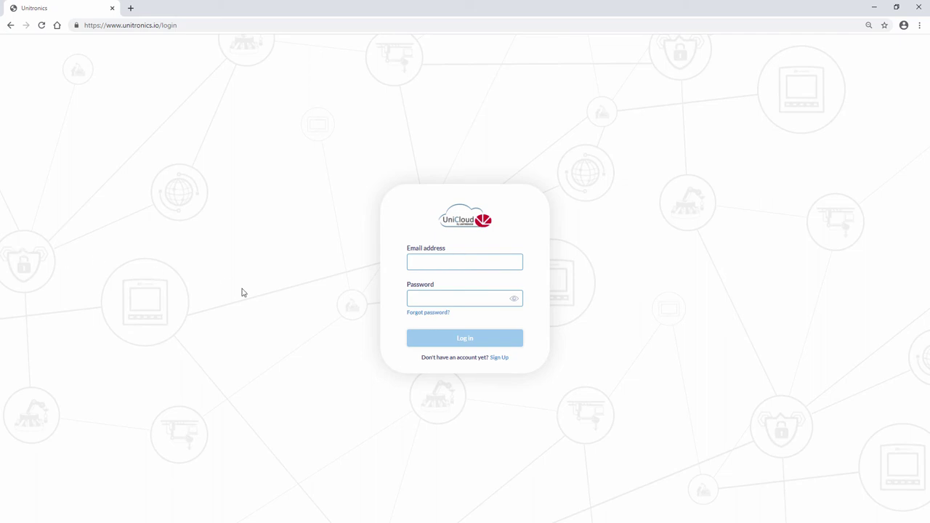
# - Log in to UniCloud using the browser's saved credentials, so Device Management lists Machine15 as Connected
pyautogui.click(455, 263)
pyautogui.press('Down')
pyautogui.press('Return')
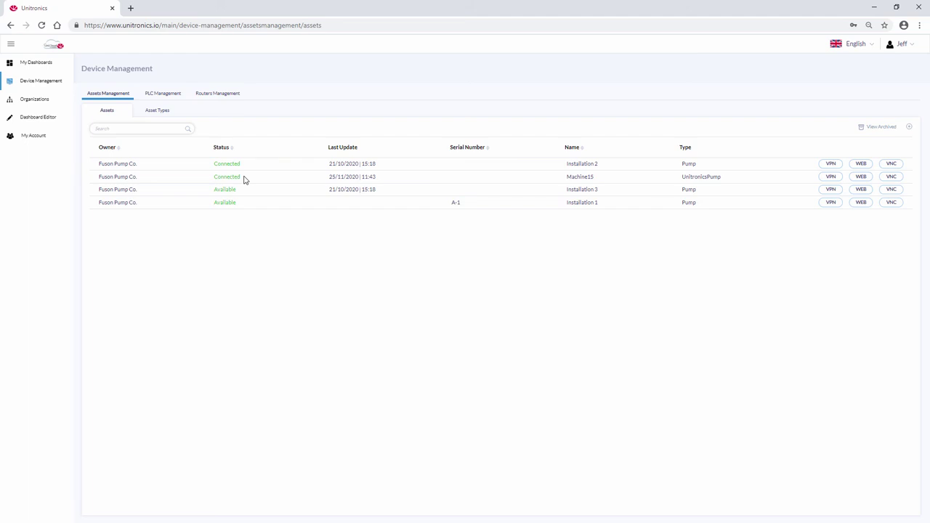
pyautogui.click(585, 177)
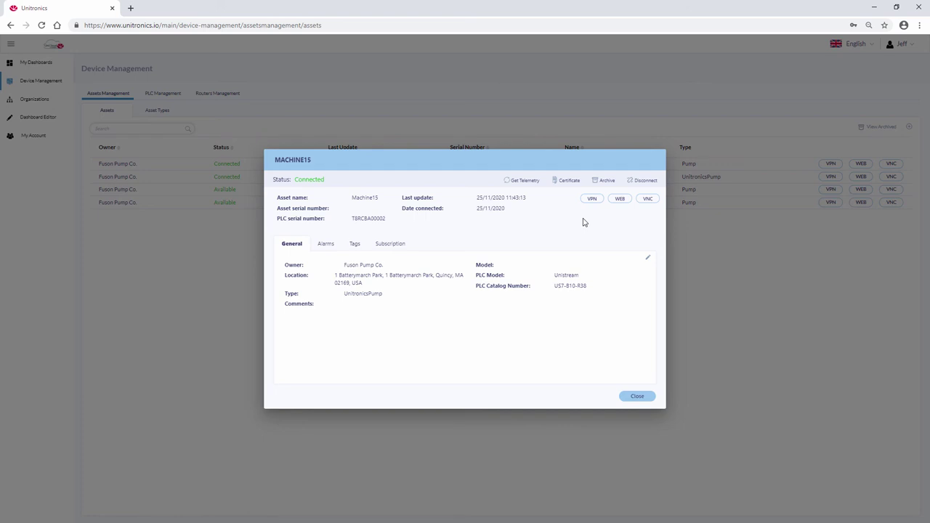
pyautogui.click(646, 396)
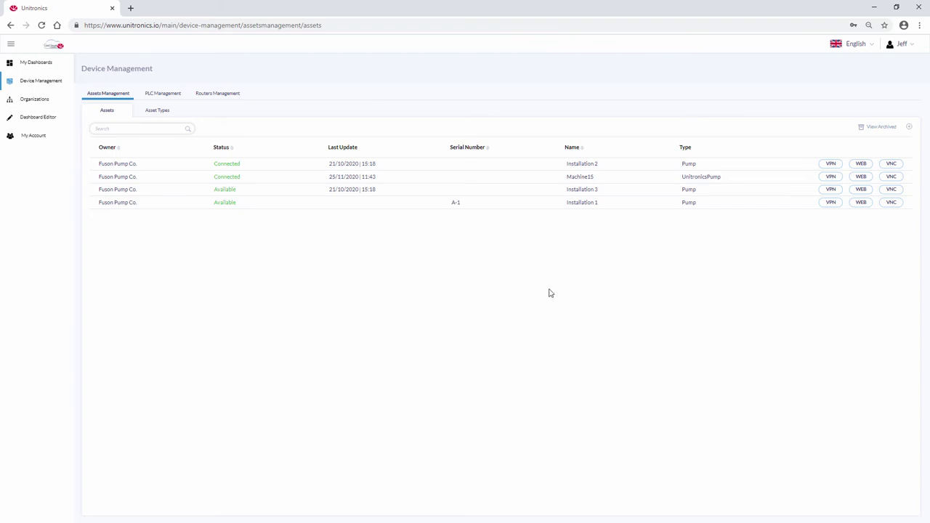
# - In the Dashboard Editor, add a Table widget based on the UnitronicsPump asset type
pyautogui.click(42, 119)
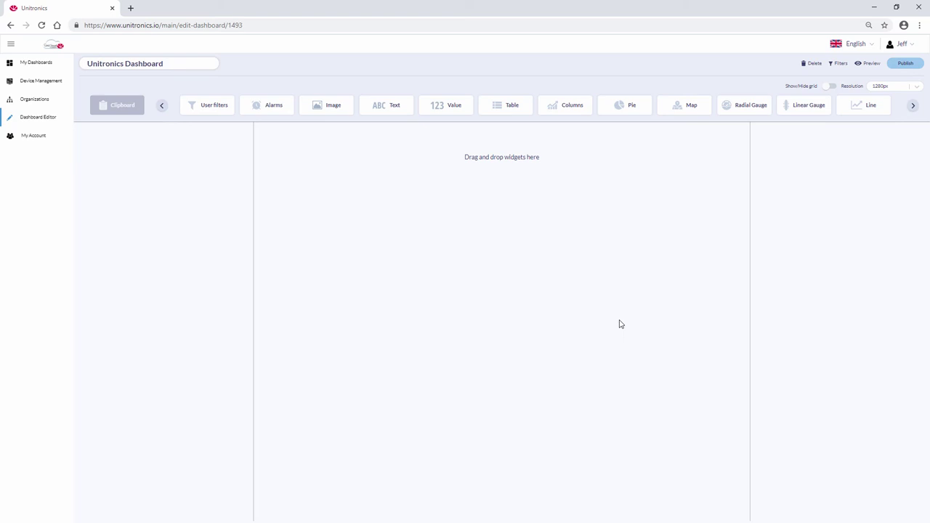
pyautogui.moveTo(512, 107); pyautogui.dragTo(439, 202)
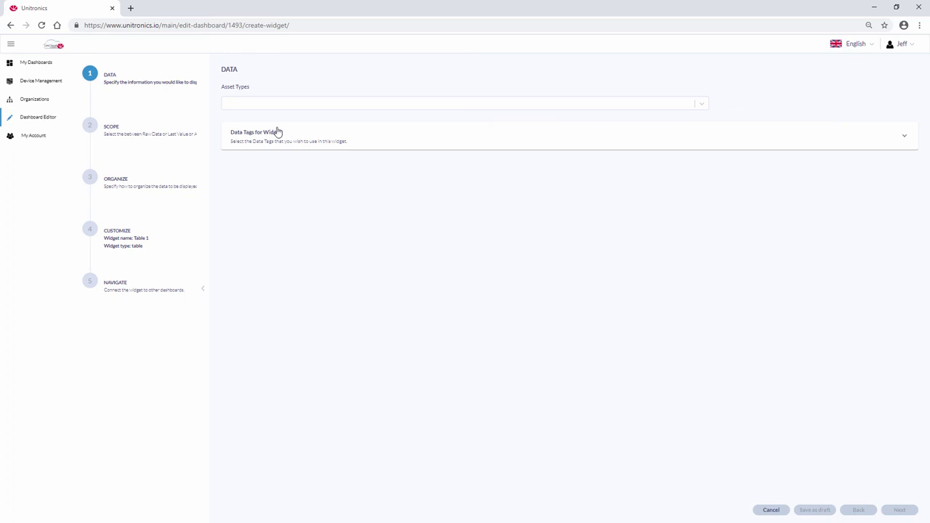
pyautogui.click(240, 106)
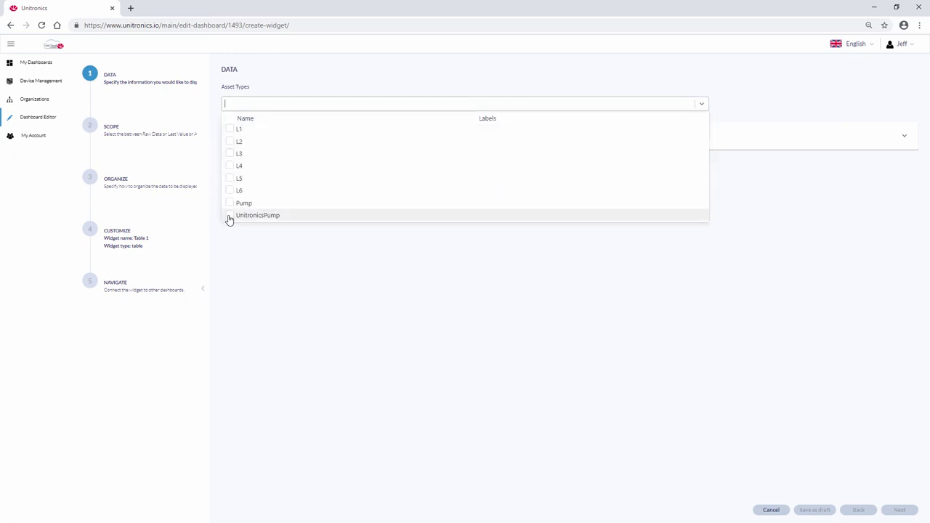
pyautogui.click(230, 216)
pyautogui.click(247, 237)
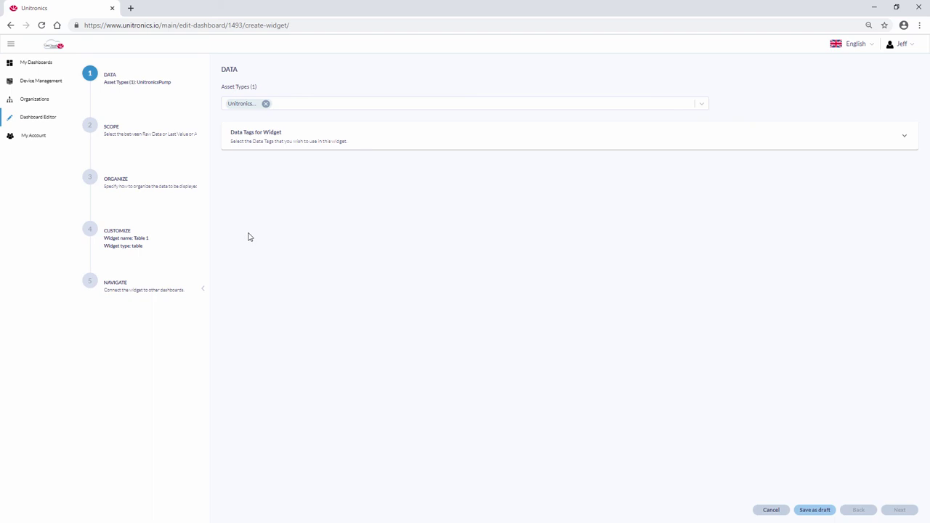
# - Select the Pump1.Speed, Pump2.Speed and Pump3.Speed data tags for the table
pyautogui.click(291, 142)
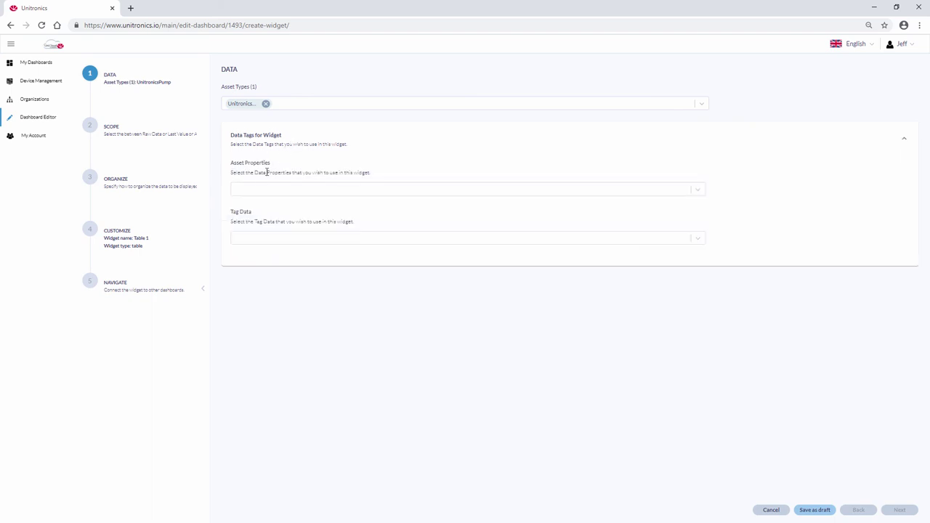
pyautogui.click(247, 239)
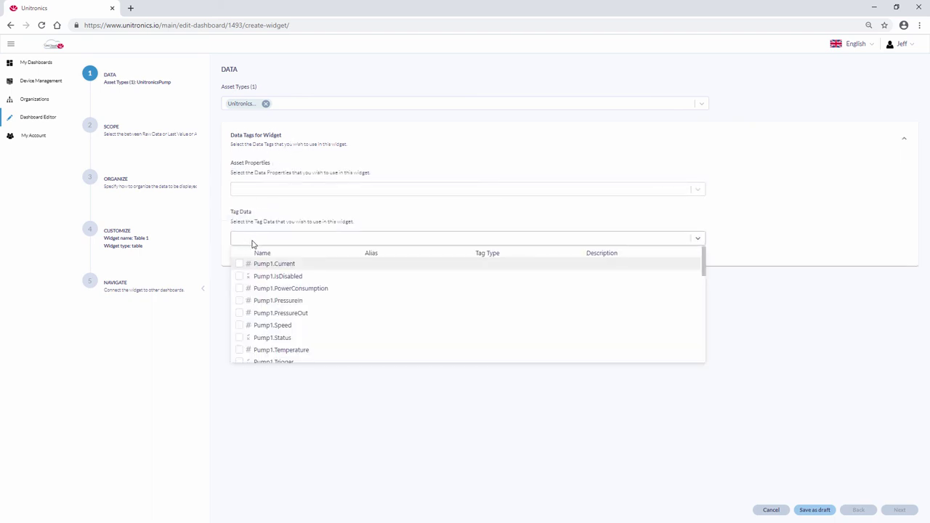
pyautogui.click(239, 326)
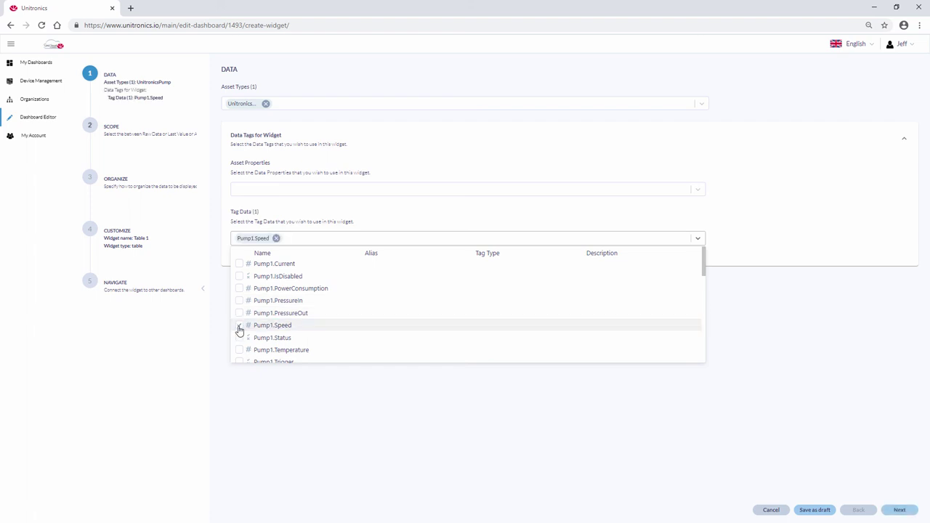
pyautogui.scroll(-2, 240, 331)
pyautogui.scroll(-1, 241, 330)
pyautogui.click(240, 328)
pyautogui.scroll(-1, 242, 331)
pyautogui.scroll(-1, 242, 331)
pyautogui.scroll(-1, 242, 331)
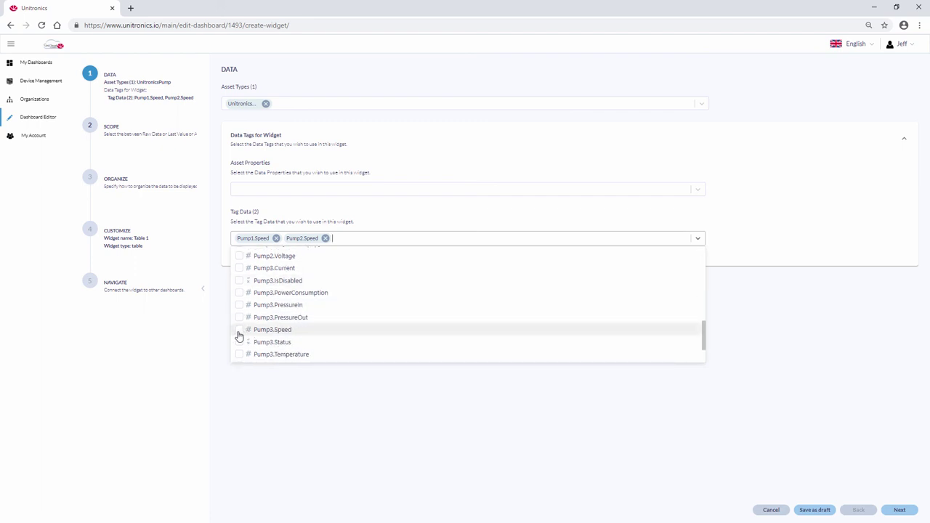
pyautogui.click(242, 331)
pyautogui.click(270, 392)
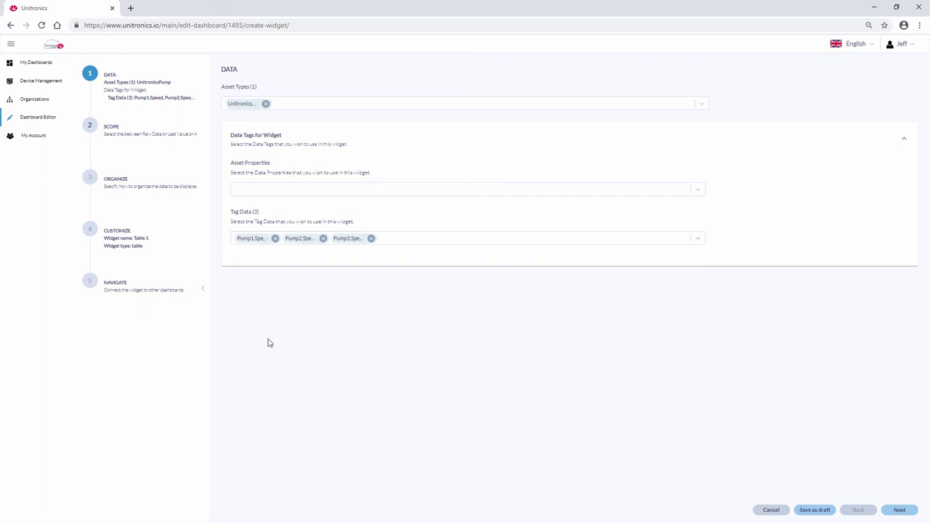
# - Include the Asset name and Data Timestamp asset properties
pyautogui.click(237, 190)
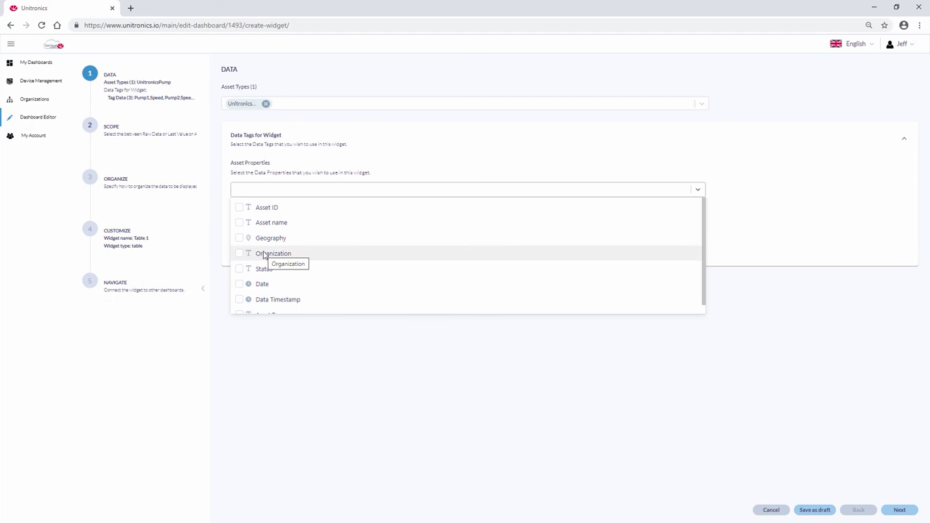
pyautogui.click(242, 226)
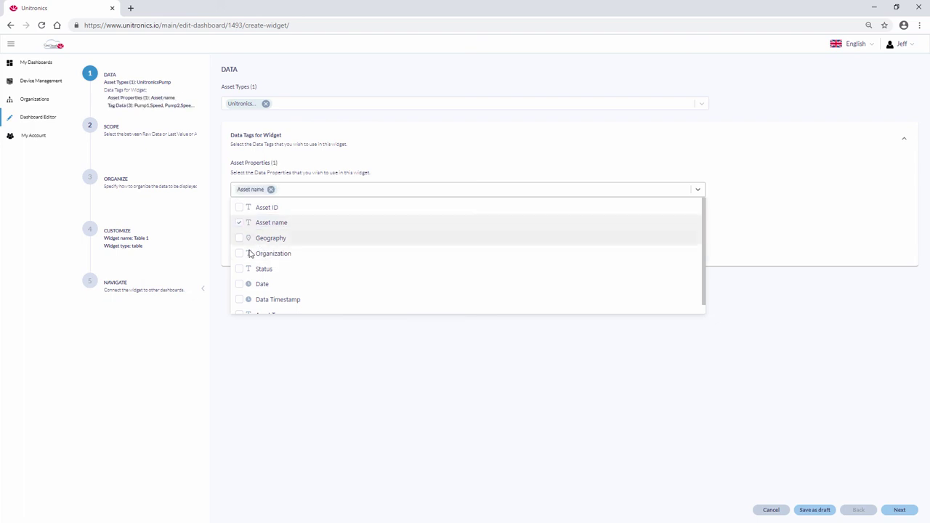
pyautogui.click(240, 300)
pyautogui.click(325, 369)
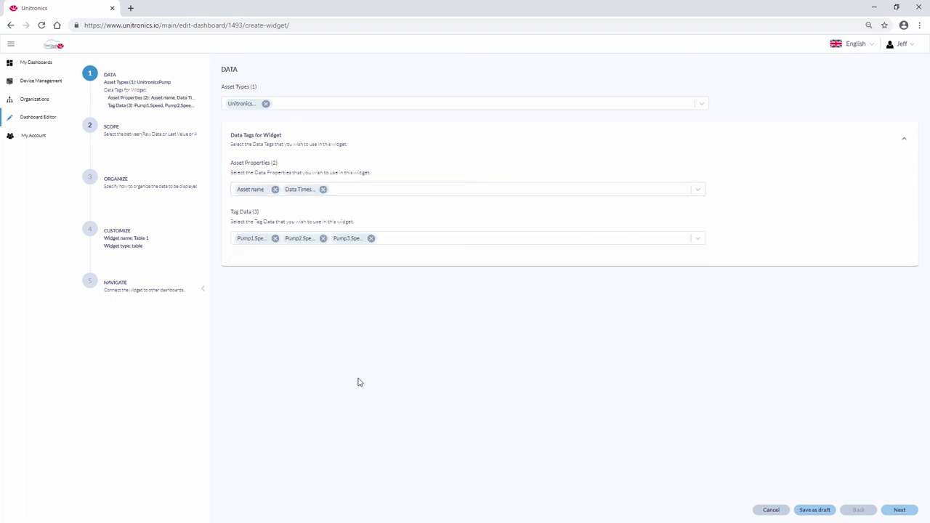
# - Set the table's data scope to Last Value
pyautogui.click(901, 510)
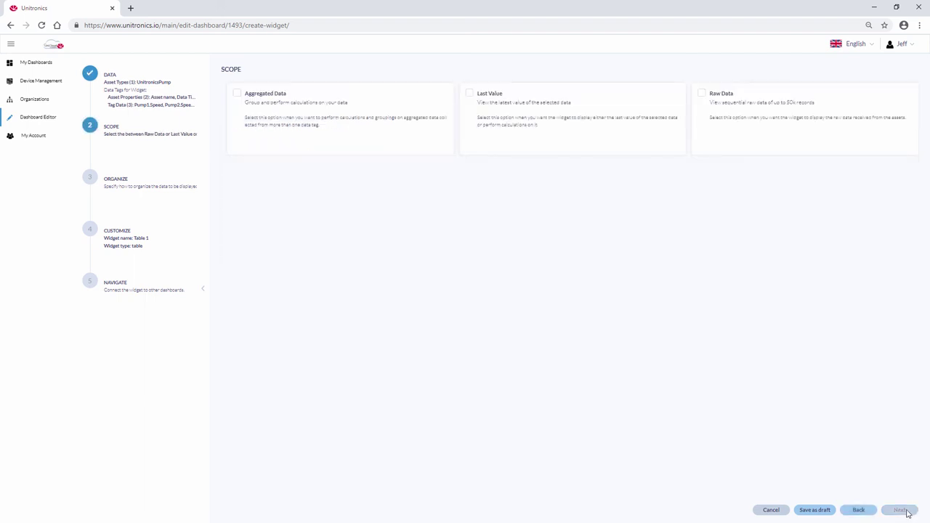
pyautogui.click(485, 96)
pyautogui.click(901, 510)
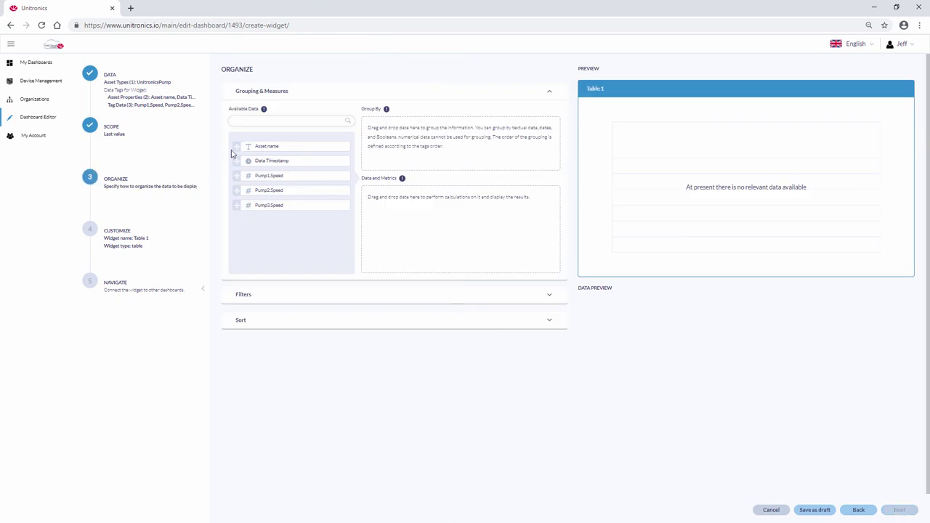
# - Add Data Timestamp, Asset name and Pump1–3.Speed to Data and Metrics
pyautogui.moveTo(237, 160); pyautogui.dragTo(385, 210)
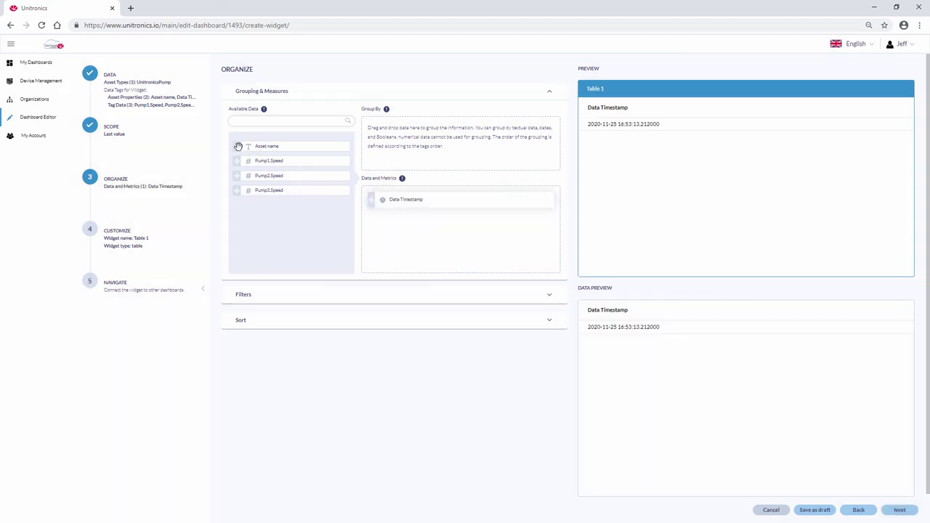
pyautogui.moveTo(237, 146); pyautogui.dragTo(378, 201)
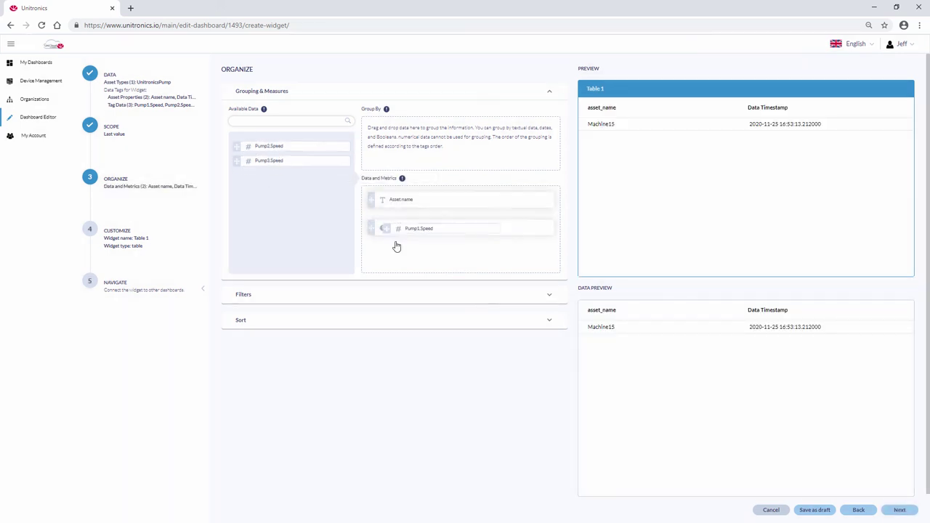
pyautogui.moveTo(236, 146); pyautogui.dragTo(395, 242)
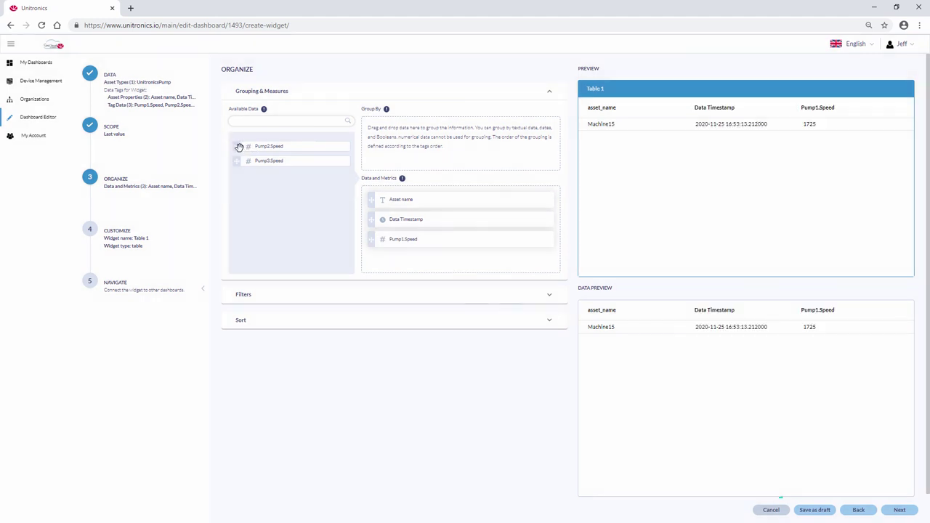
pyautogui.moveTo(242, 149); pyautogui.dragTo(383, 260)
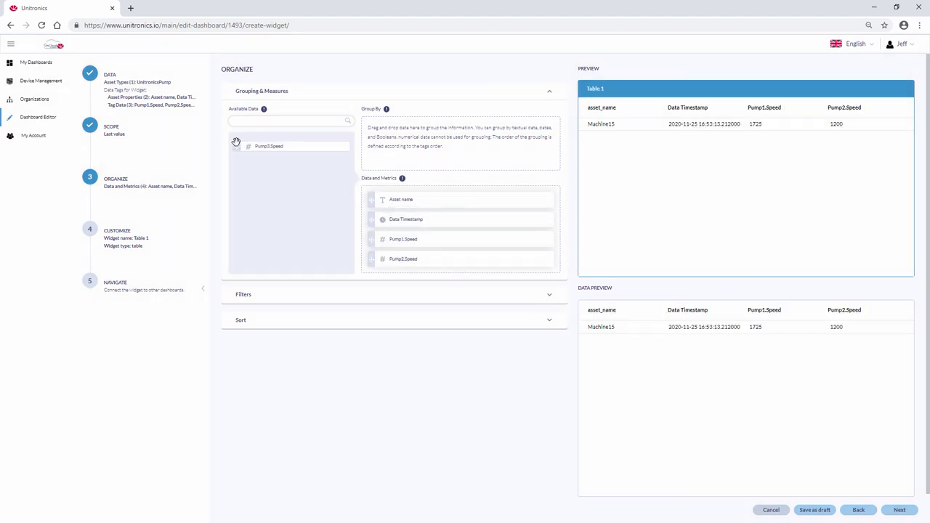
pyautogui.moveTo(237, 146); pyautogui.dragTo(377, 275)
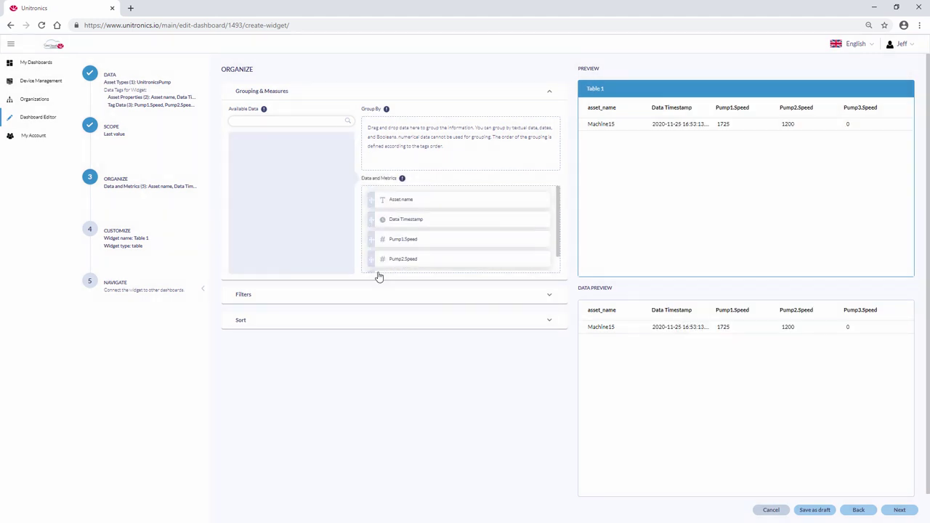
# - Finish the table wizard and stretch Table 1's edges until all five columns show fully
pyautogui.click(898, 511)
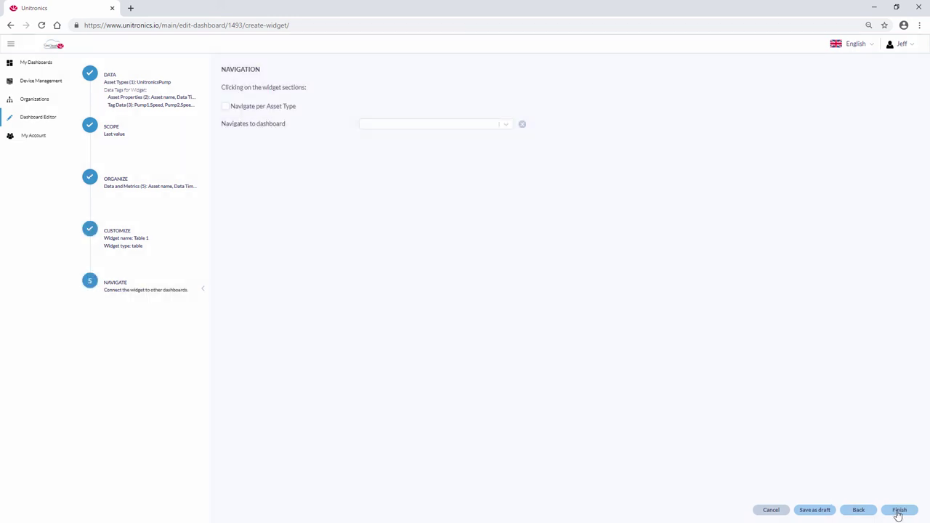
pyautogui.click(899, 511)
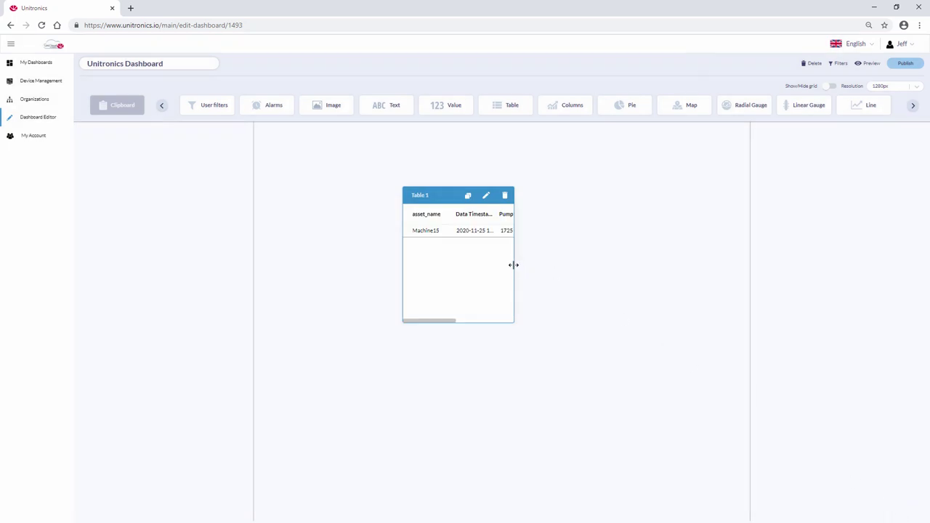
pyautogui.moveTo(513, 264); pyautogui.dragTo(725, 279)
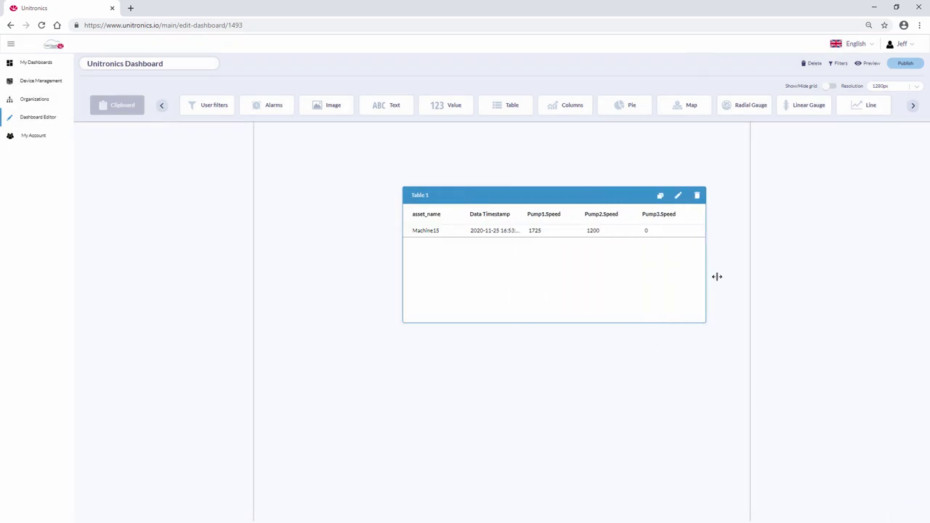
pyautogui.moveTo(404, 264); pyautogui.dragTo(265, 253)
pyautogui.click(469, 397)
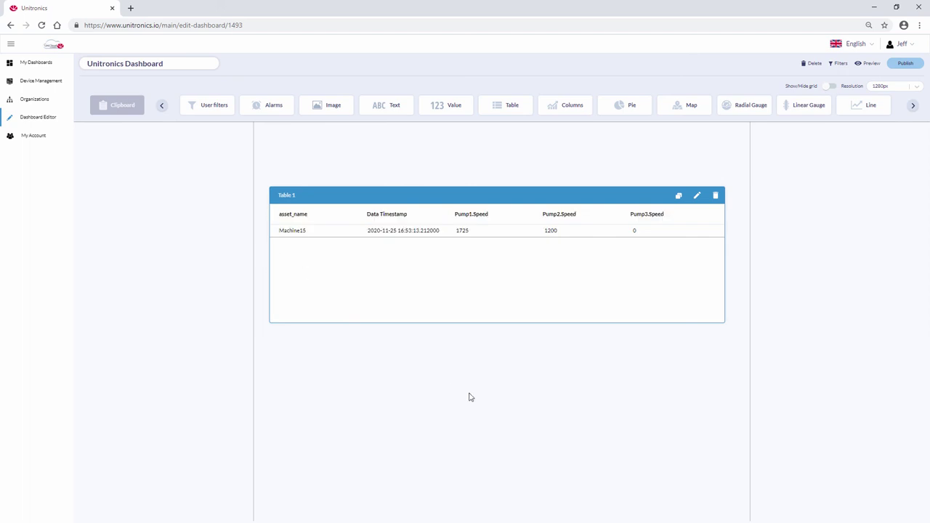